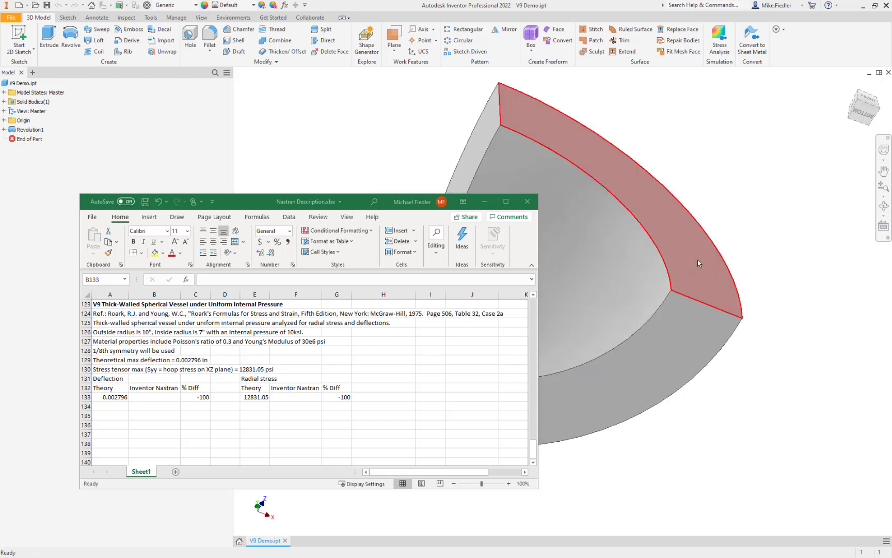
Leave the Excel theory sheet and bring the Inventor part V9 Demo.ipt to the front
click(857, 110)
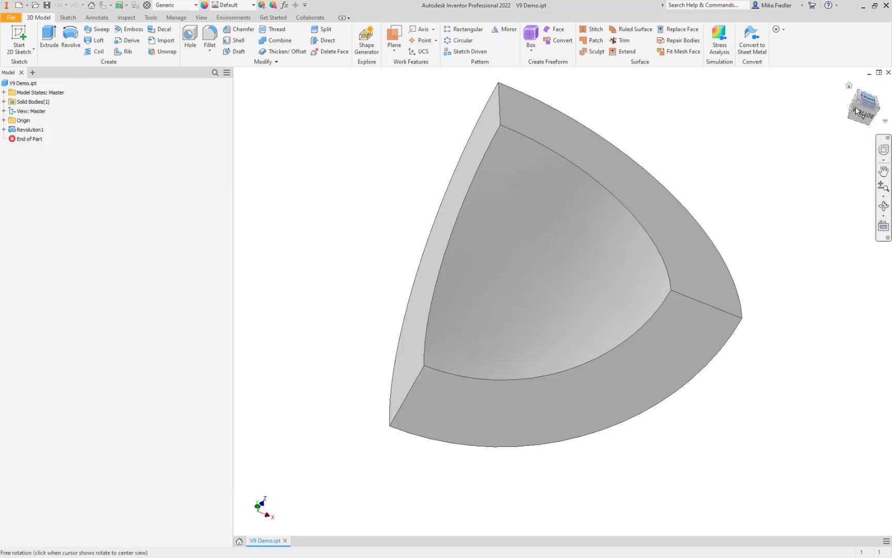
click(857, 110)
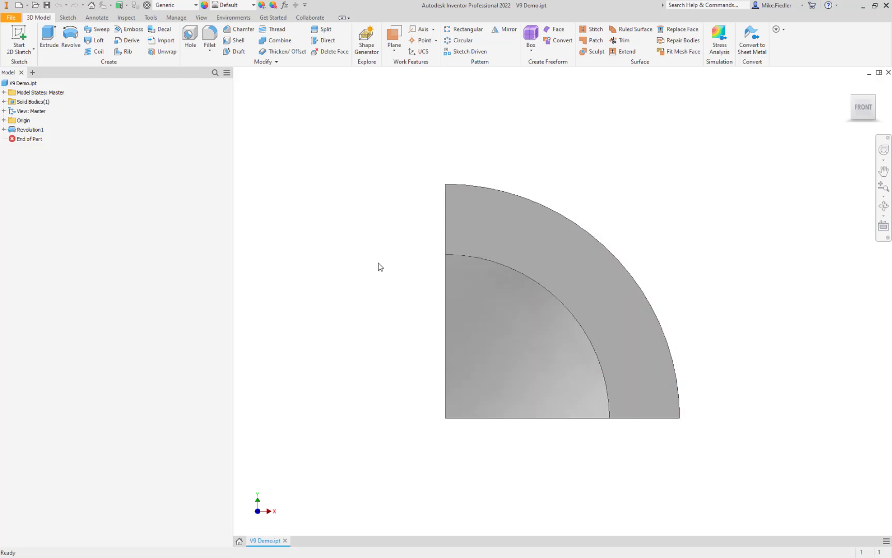
shift+middle_drag(353, 272, 385, 286)
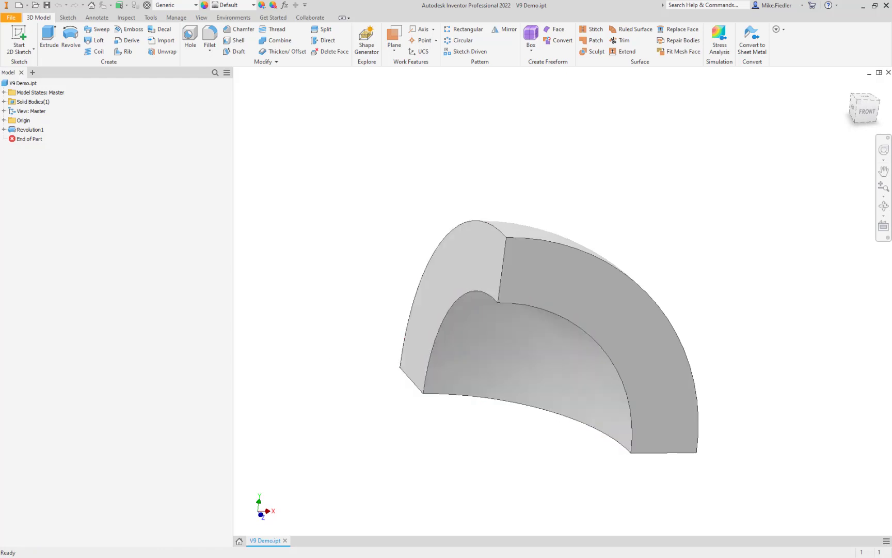
key(alt+Tab)
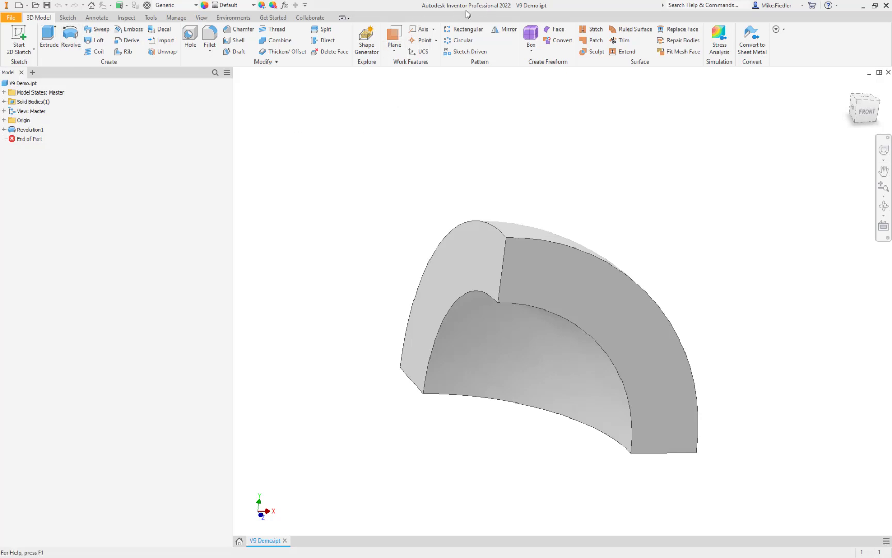
Switch the part into the Autodesk Inventor Nastran analysis environment
shift+middle_drag(416, 191, 408, 173)
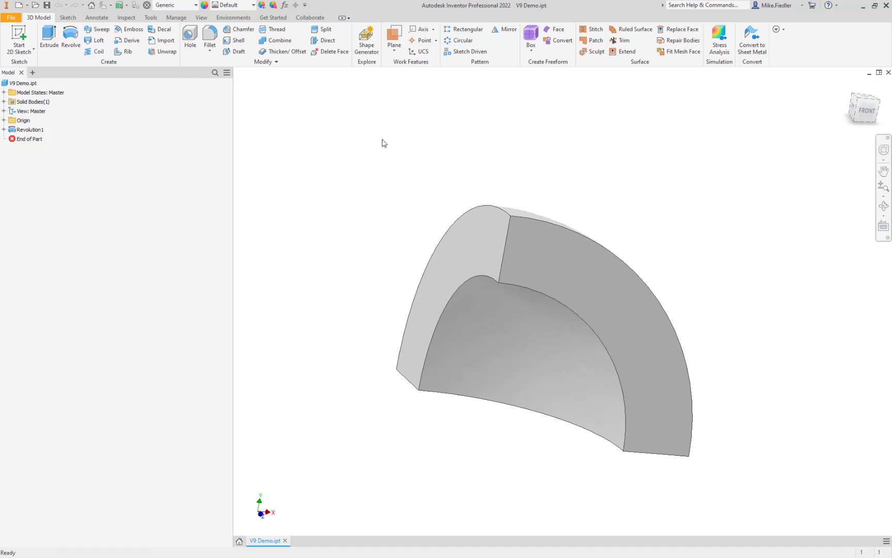
click(234, 17)
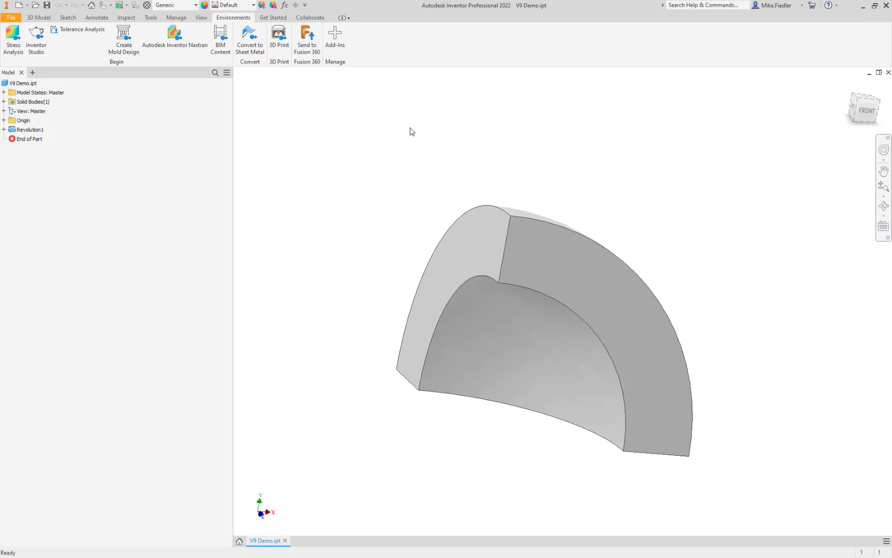
click(176, 50)
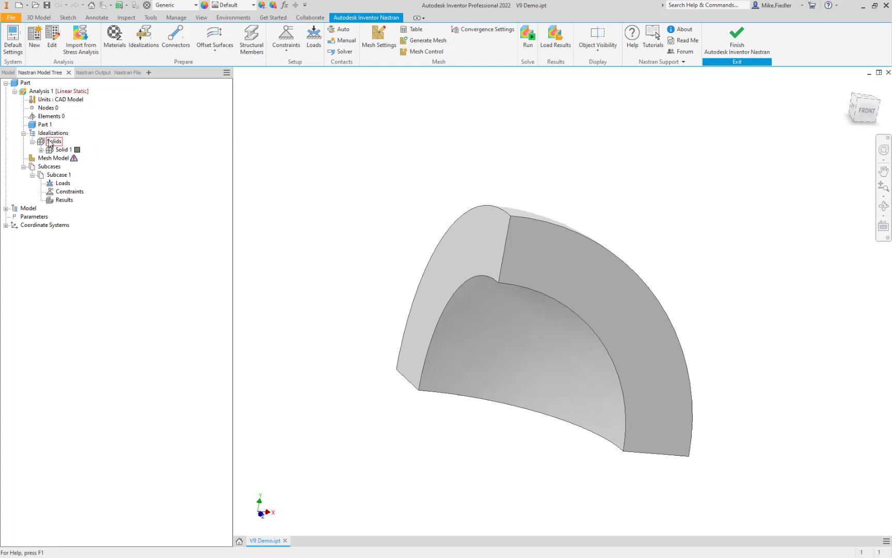
Expand the Solids idealizations and bring up the options for Solid 1
right_click(50, 142)
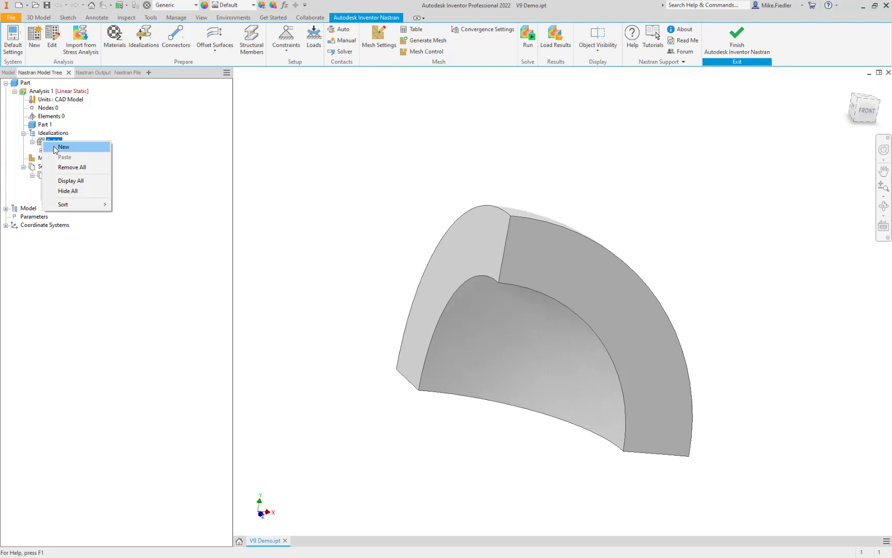
click(47, 144)
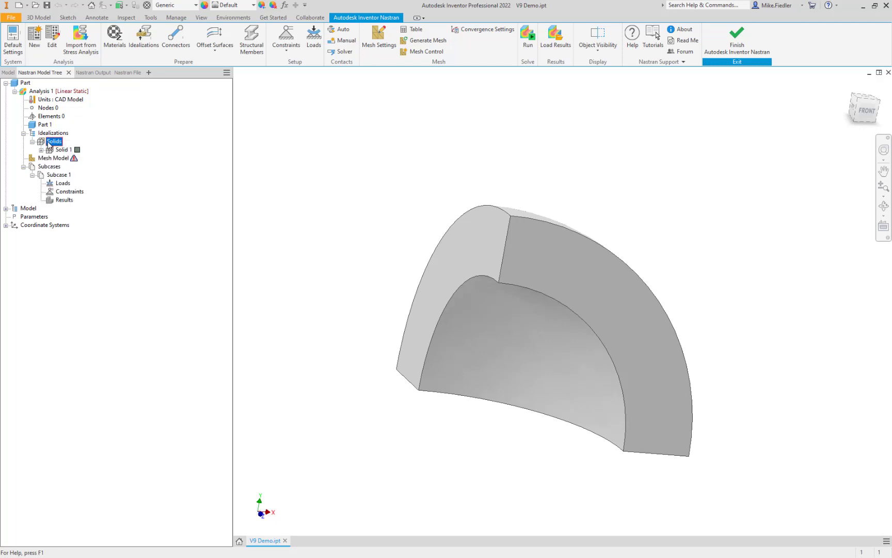
click(42, 150)
right_click(57, 149)
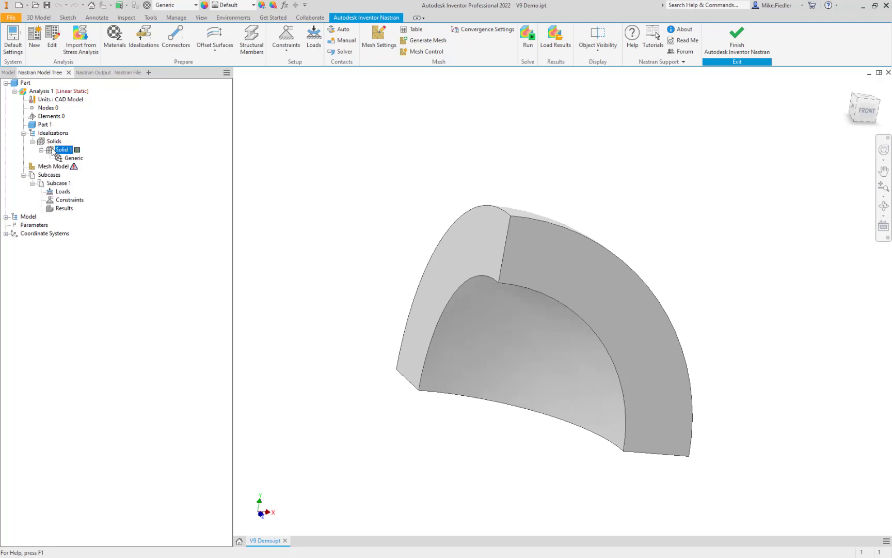
Edit the Solid 1 idealization and set its display colour to blue
click(73, 154)
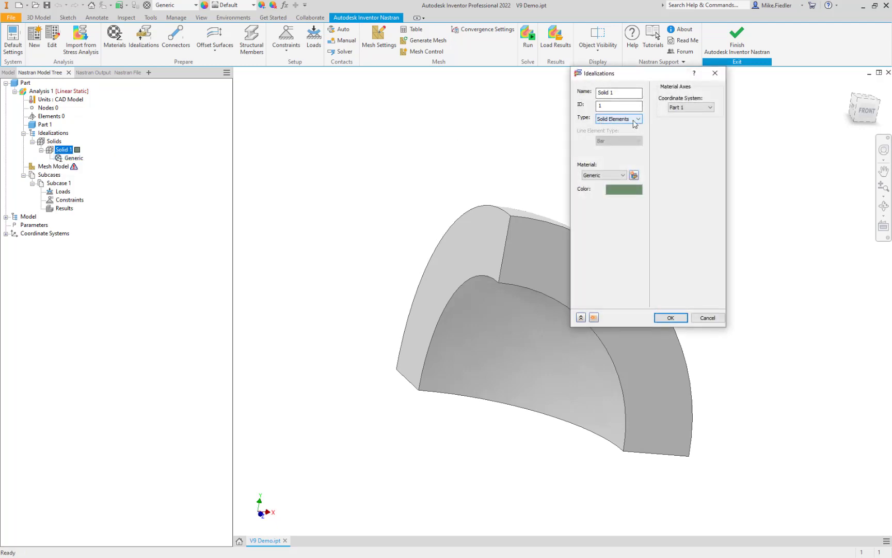
click(629, 194)
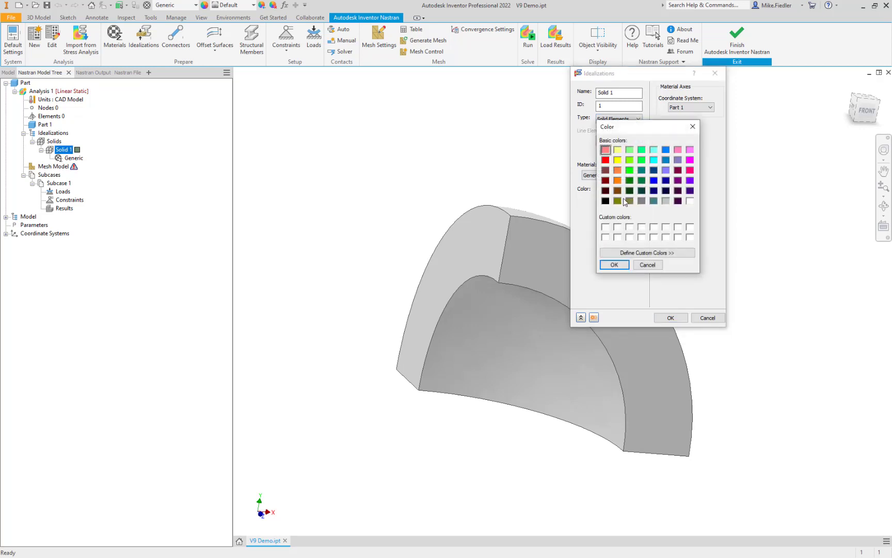
click(665, 151)
click(614, 264)
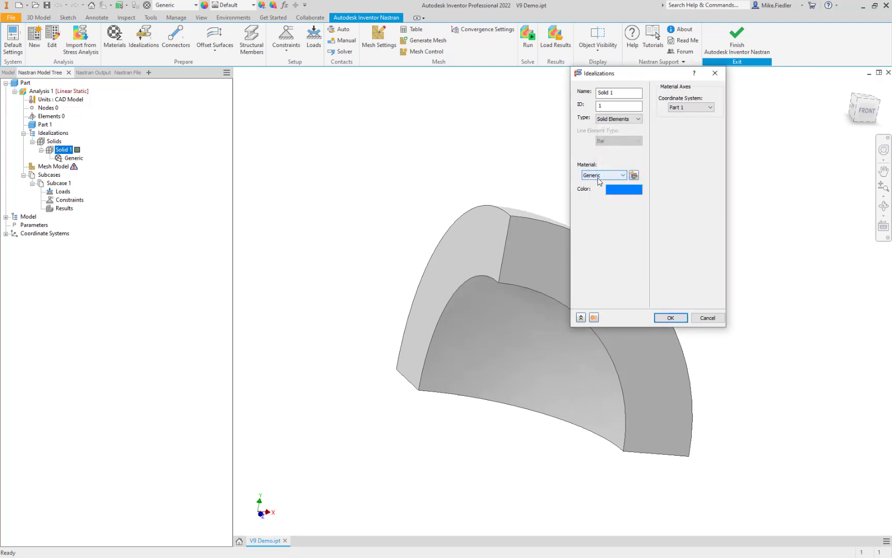
Create new Material 2 for Solid 1 with E = 30e6 and Poisson's ratio 0.3
click(634, 176)
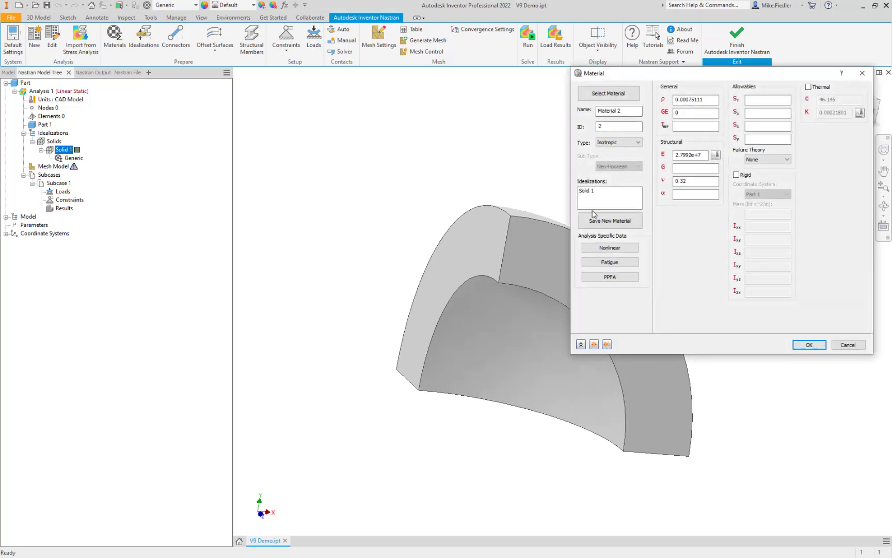
drag(704, 155, 645, 160)
text(30e6)
click(701, 182)
click(806, 345)
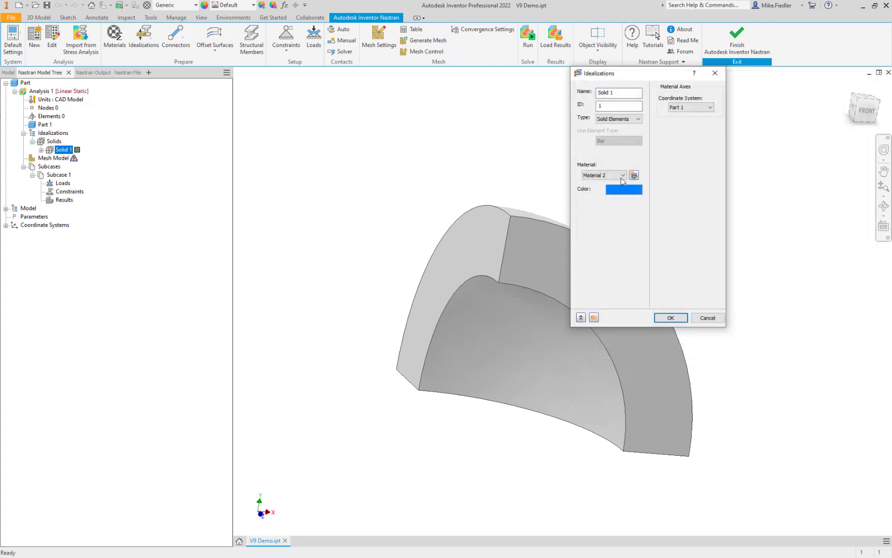
click(671, 317)
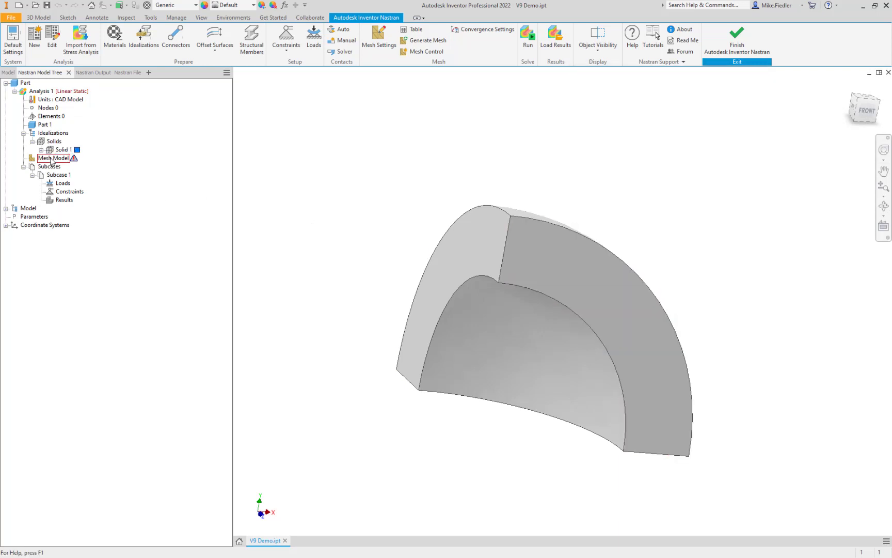
Open Material 2 and browse the Autodesk Material Library, closing it without picking a material
click(41, 149)
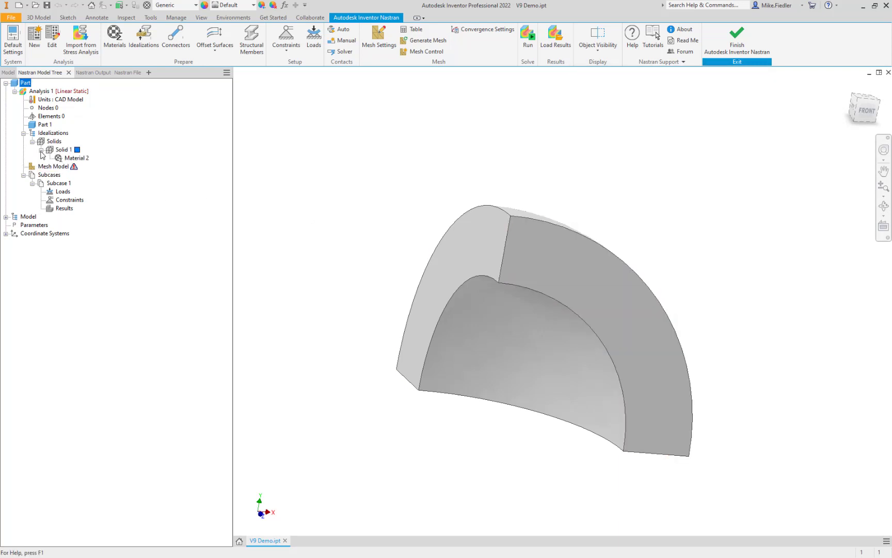
click(77, 158)
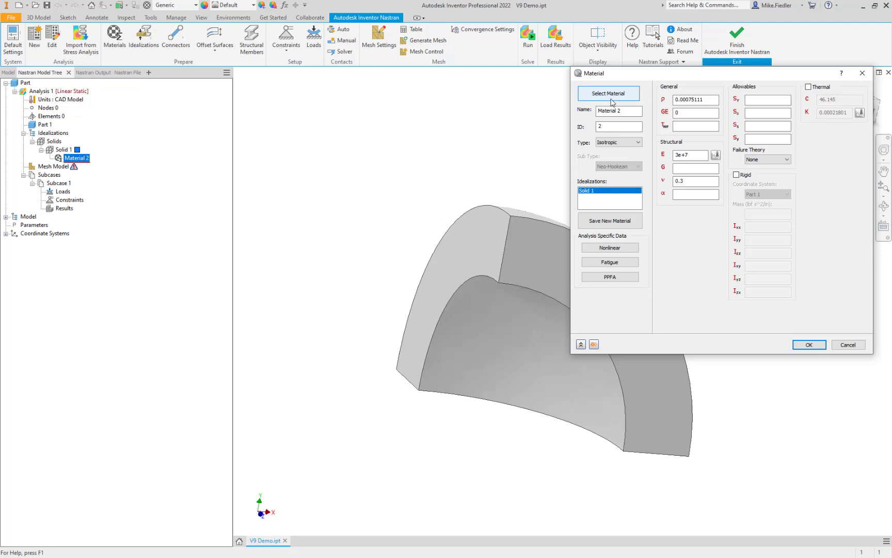
click(611, 99)
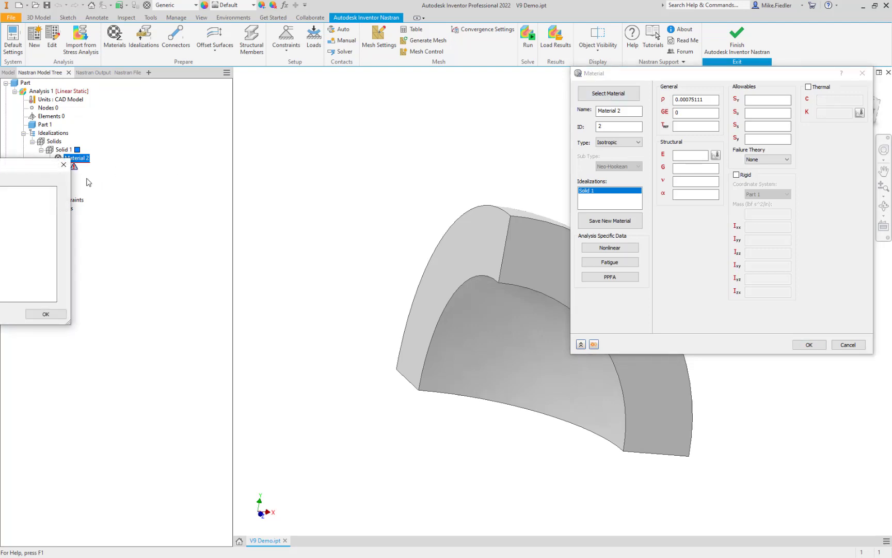
drag(23, 165, 432, 118)
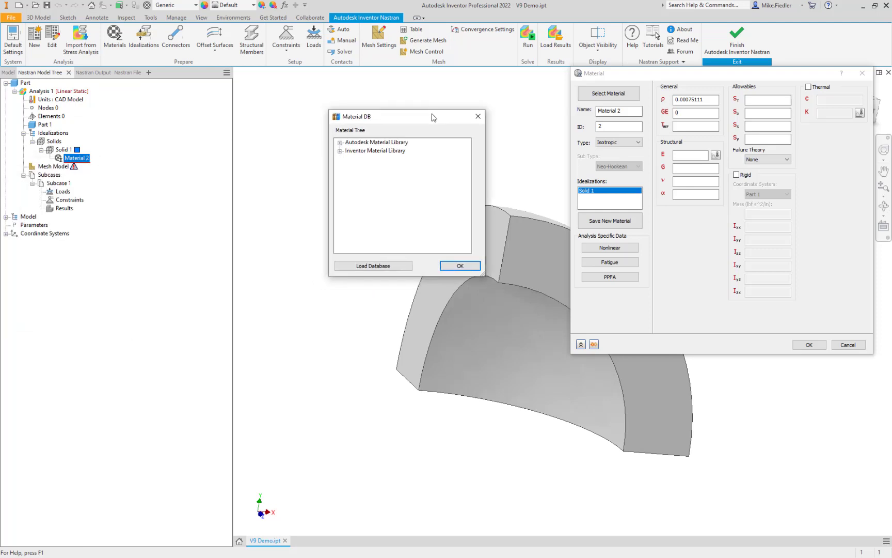
click(339, 143)
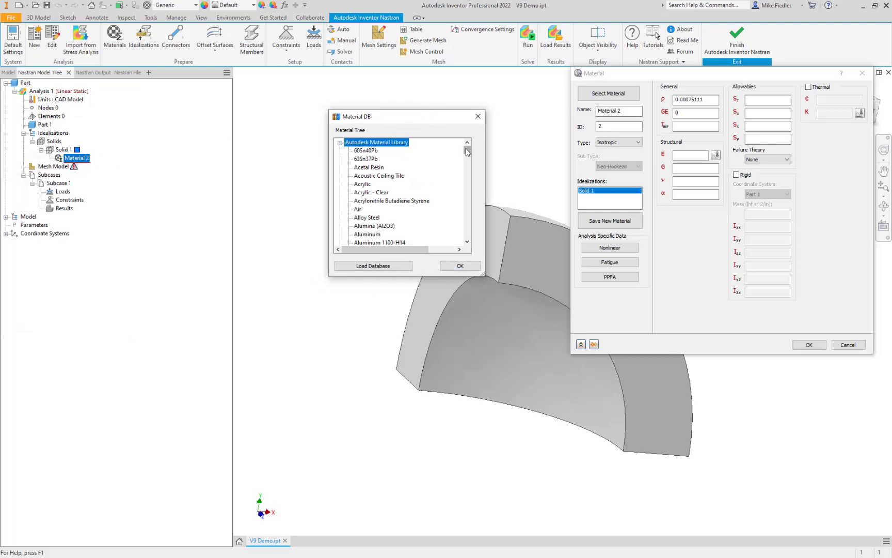
drag(466, 151, 464, 227)
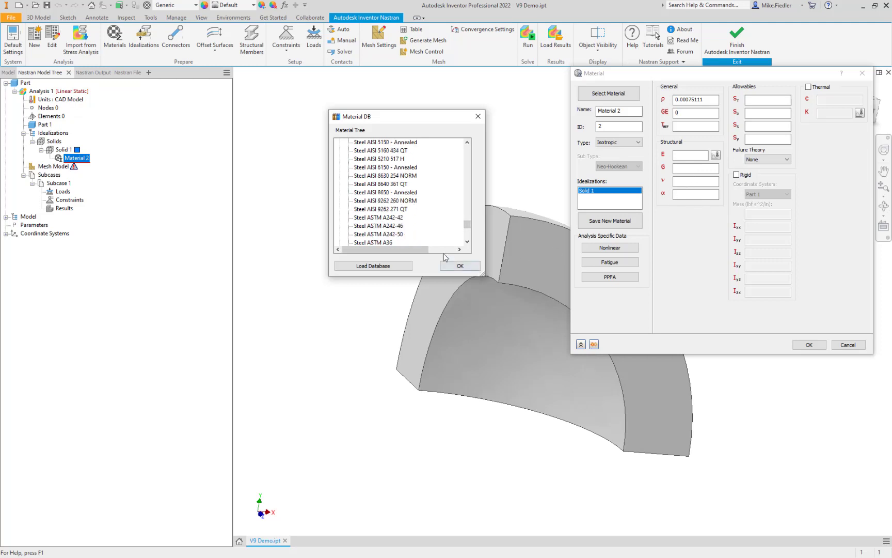
click(478, 117)
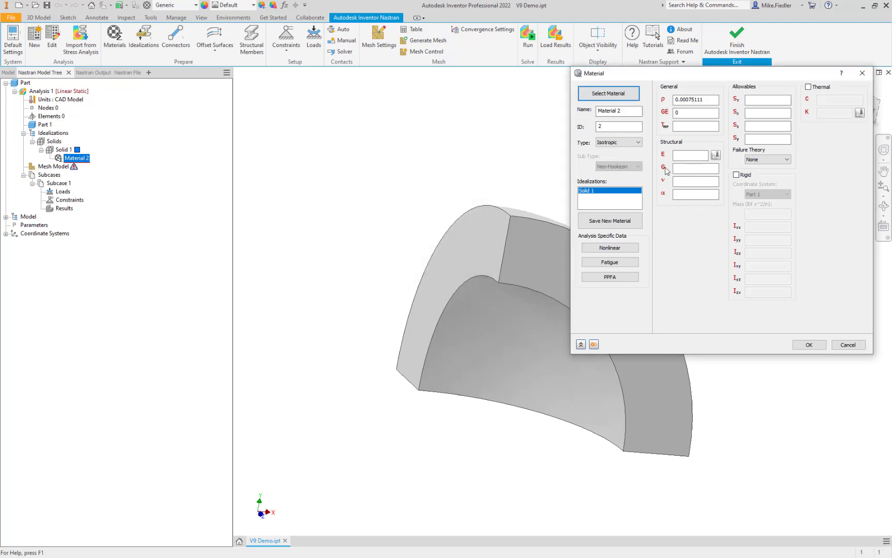
Enter E = 30e6 and ν = .3 for Material 2, then reopen it to verify the values
click(684, 155)
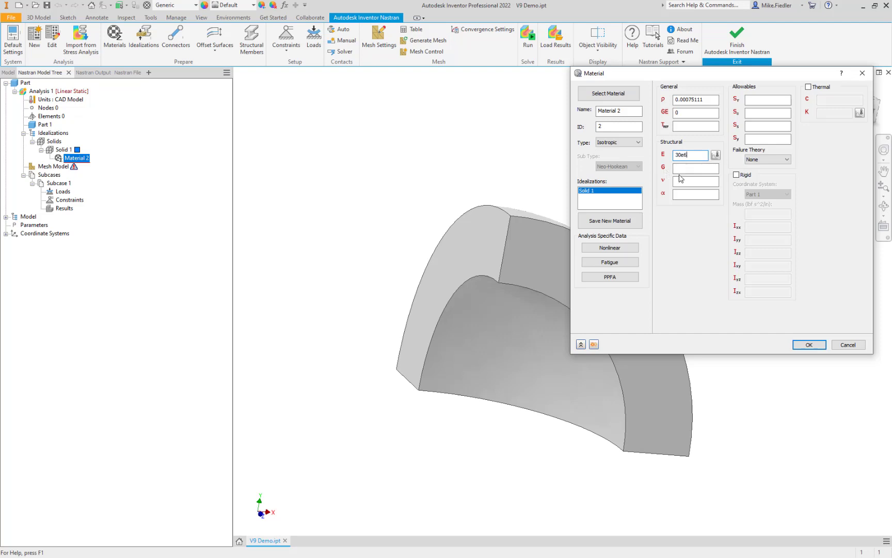
click(687, 181)
text(.3)
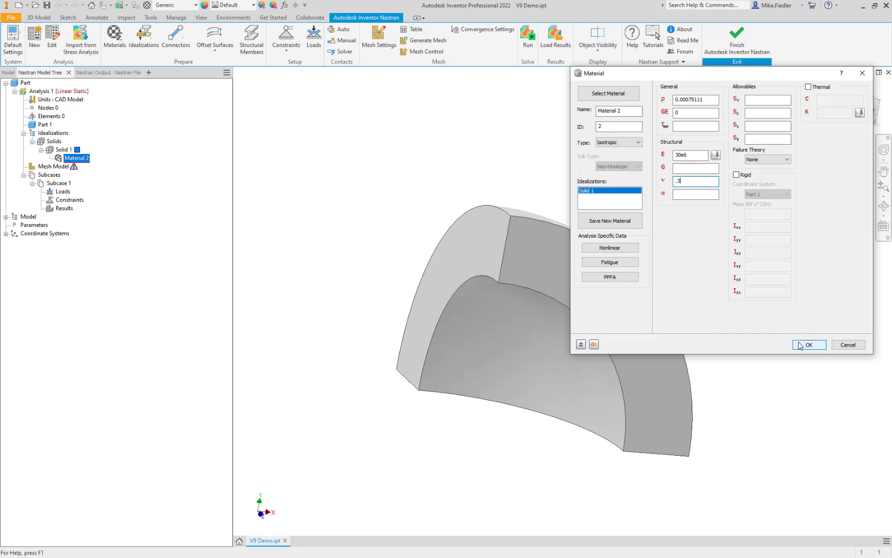
click(850, 344)
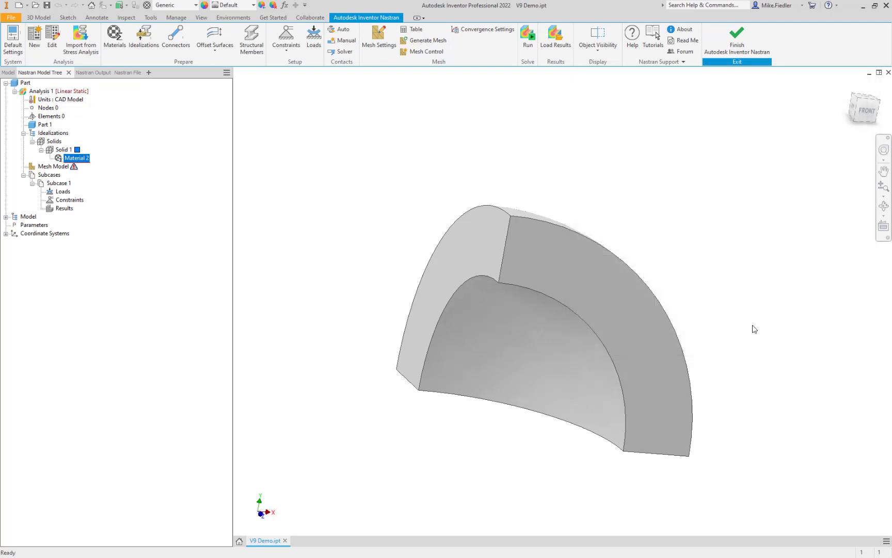
right_click(82, 161)
click(99, 164)
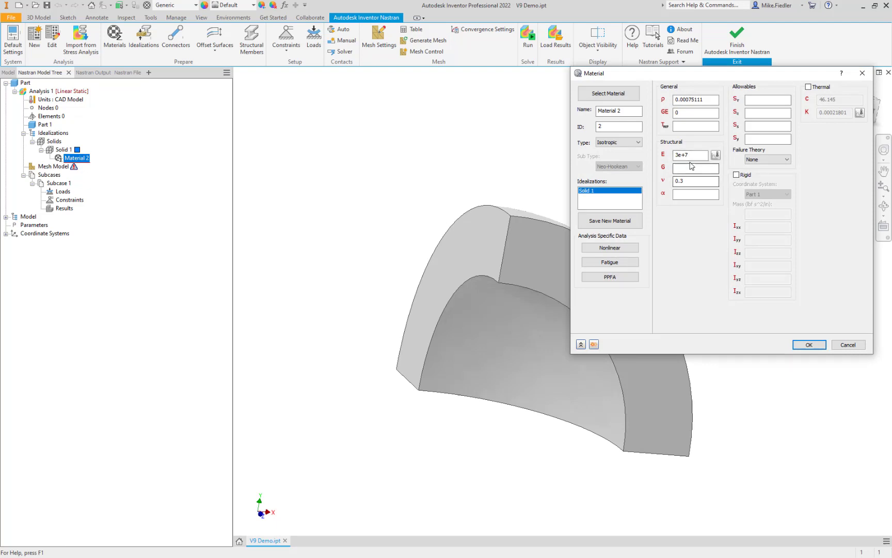
click(810, 345)
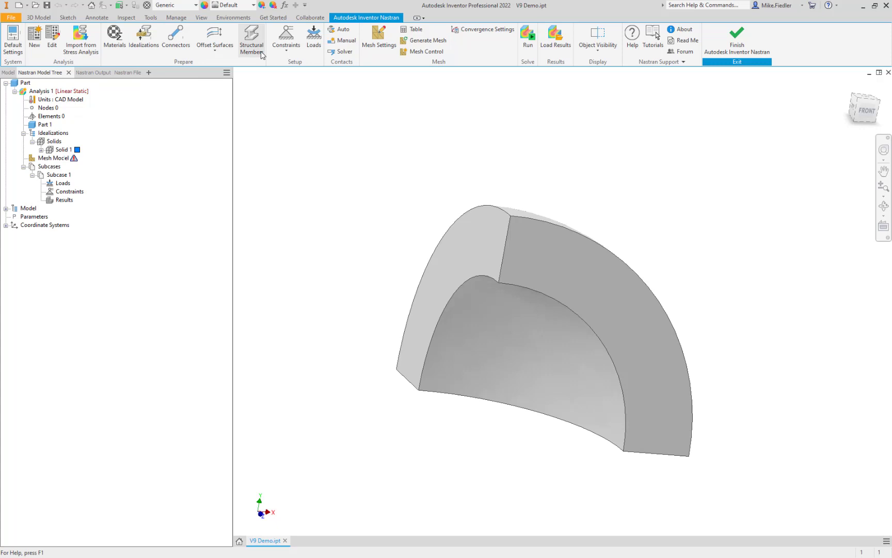
Constrain the flat side face with z-symmetry (Tz, Rx, Ry fixed), named 'Z symm'
click(285, 49)
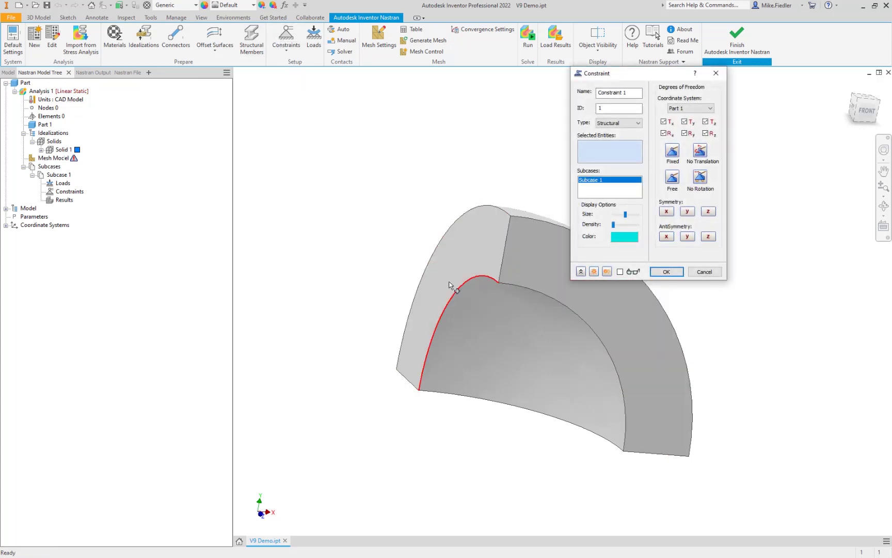
shift+middle_drag(408, 212, 404, 239)
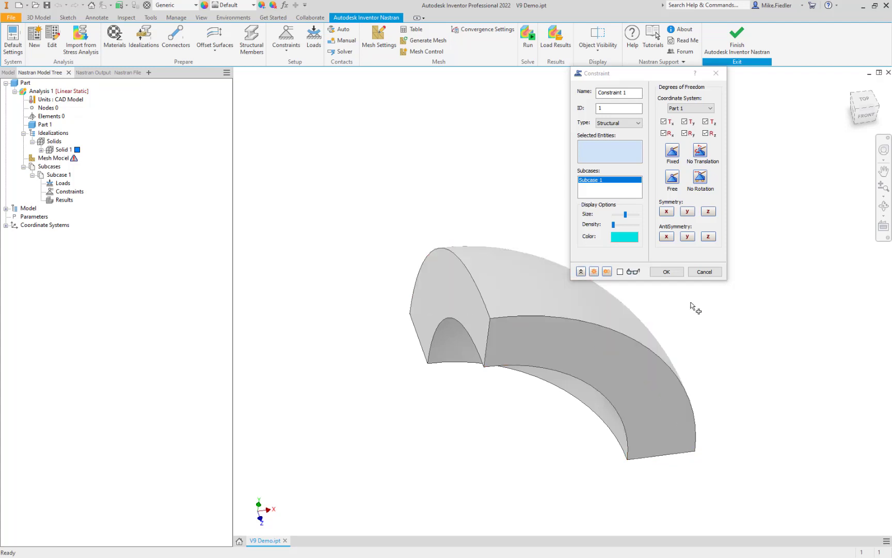
click(633, 386)
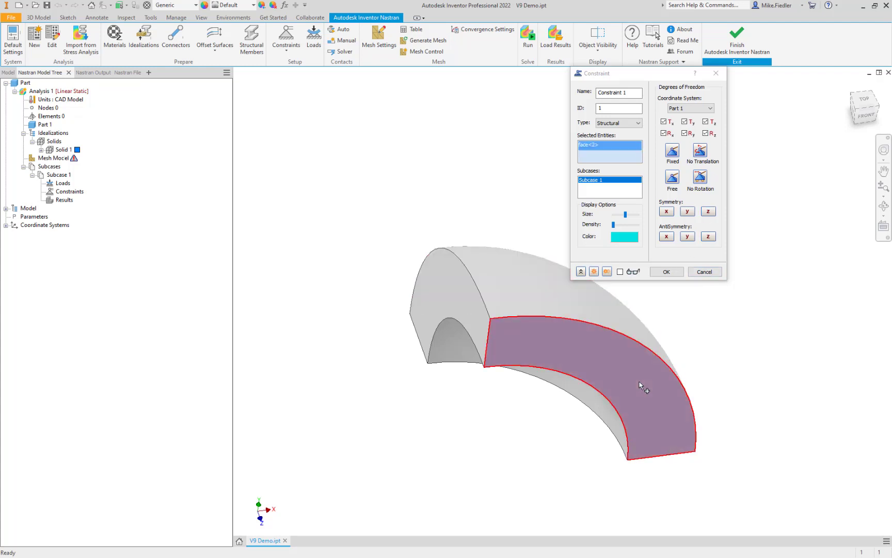
click(709, 211)
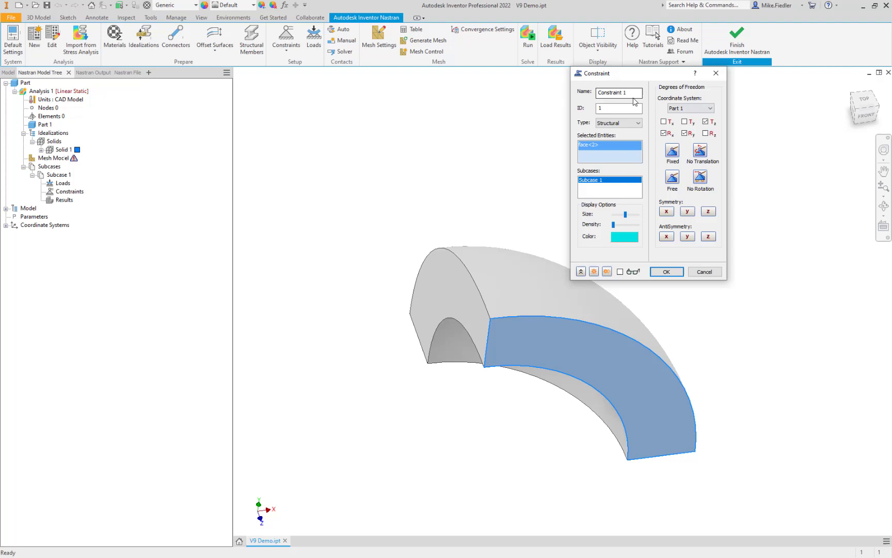
drag(634, 96, 519, 103)
text(Z symm)
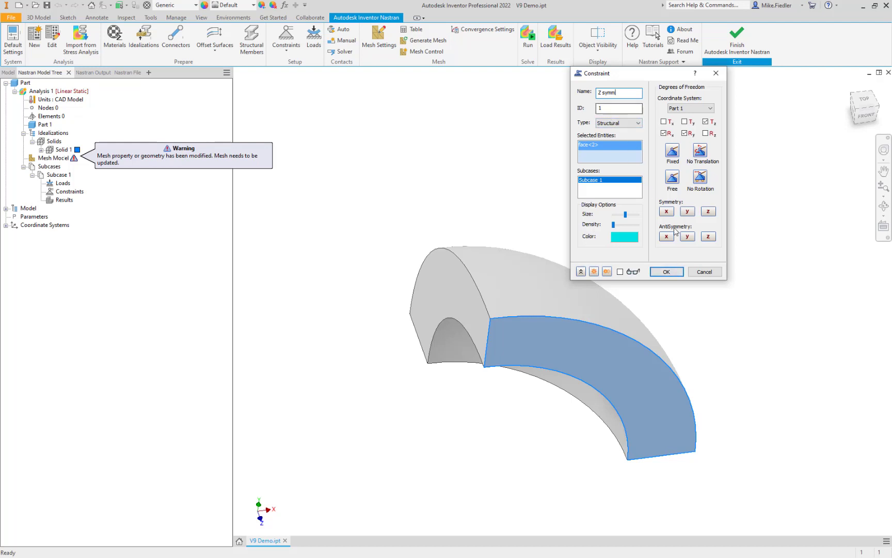
click(668, 273)
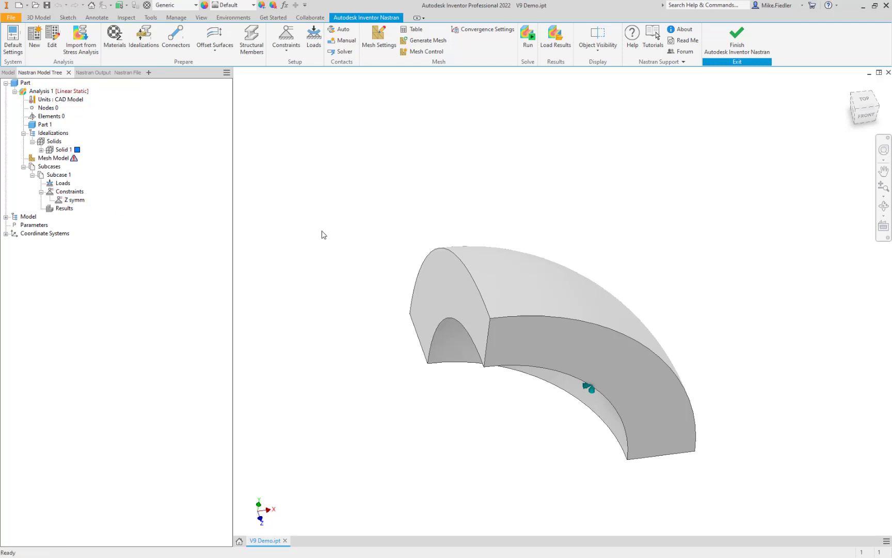
Add an x-symmetry constraint named 'X symm' on the flat end face
click(285, 37)
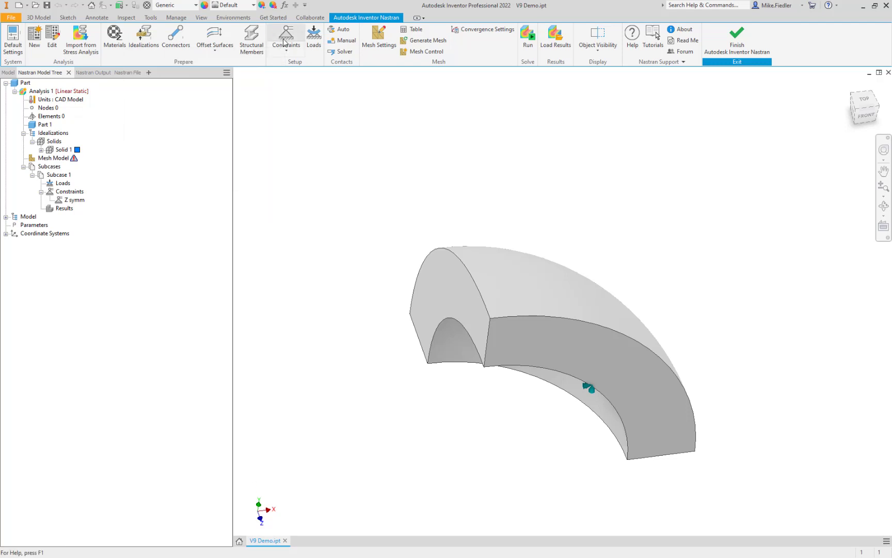
click(448, 279)
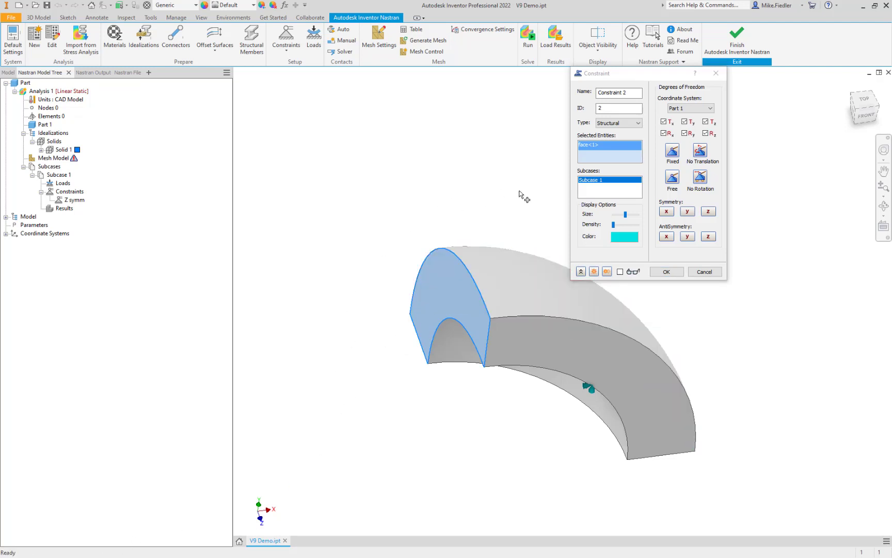
click(666, 211)
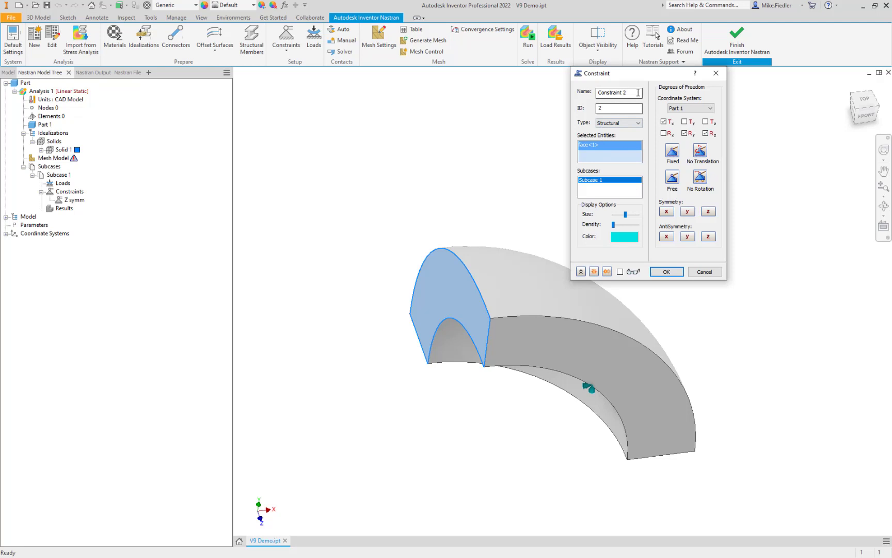
text(X symm)
click(667, 272)
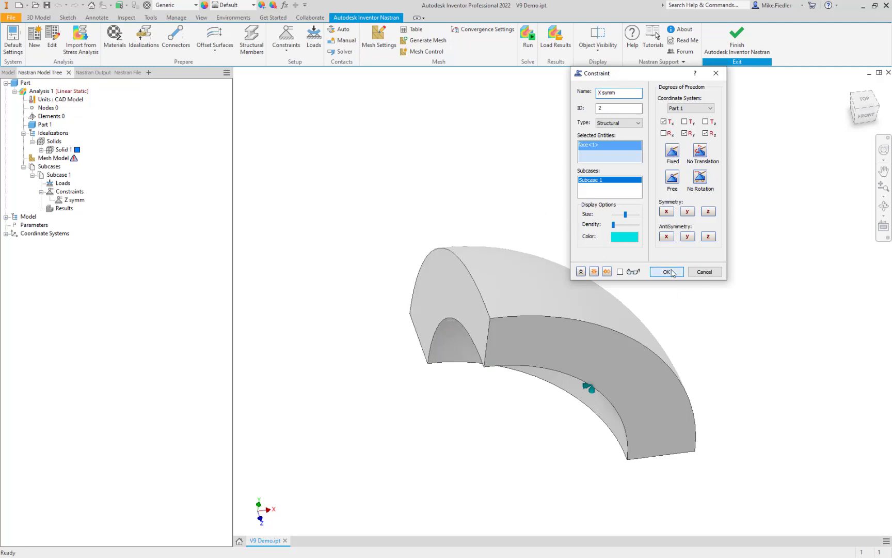
shift+middle_drag(464, 291, 486, 205)
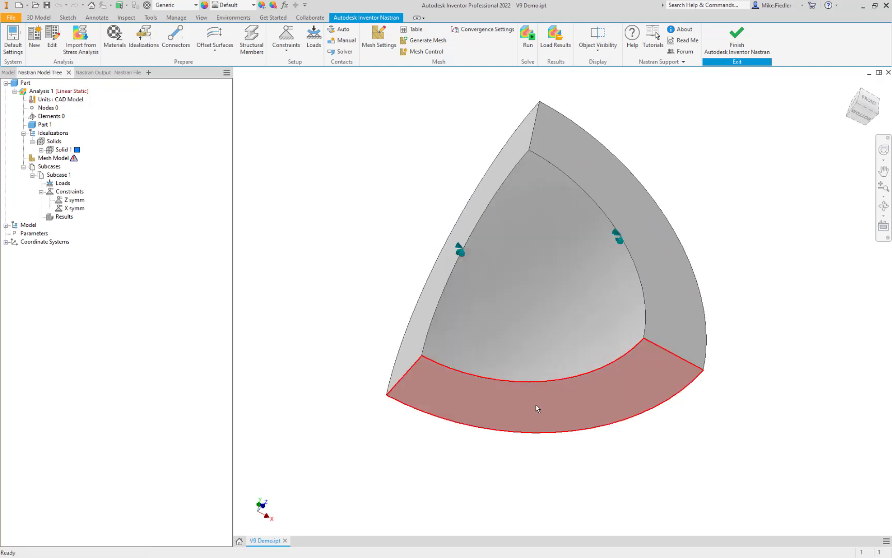
Add a y-symmetry constraint named 'Y symm' on the bottom face
click(286, 36)
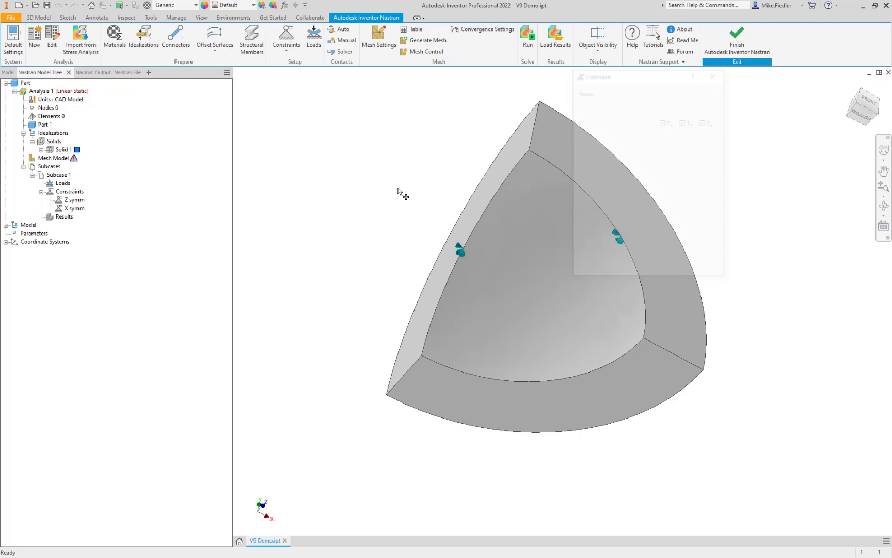
click(496, 404)
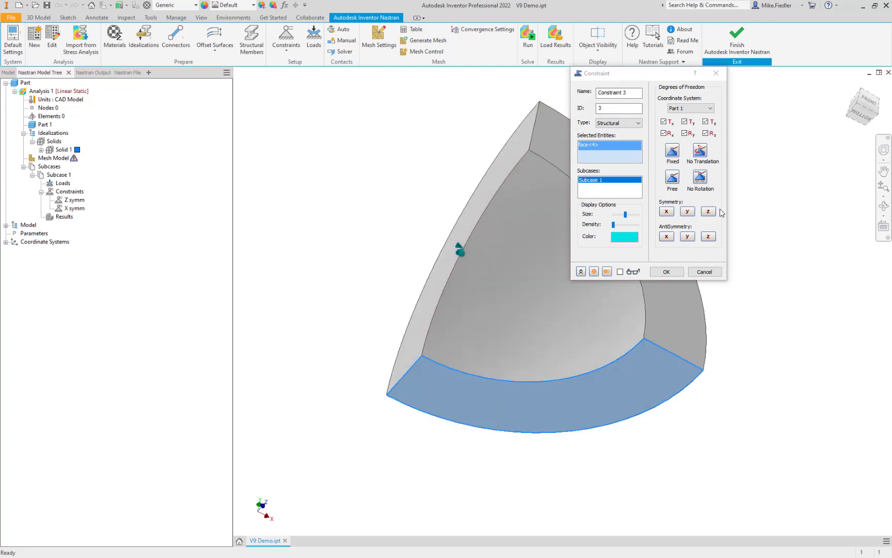
click(687, 212)
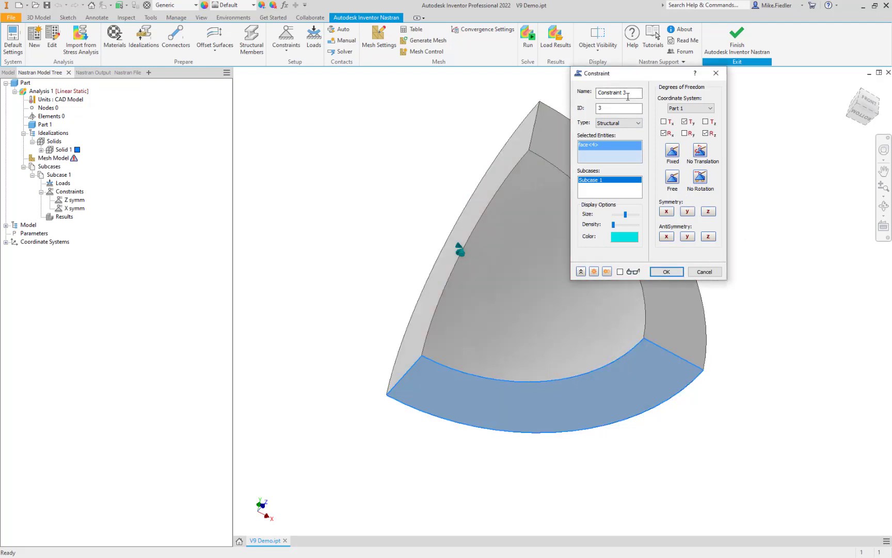
drag(631, 93, 497, 100)
text(Y symm)
click(666, 272)
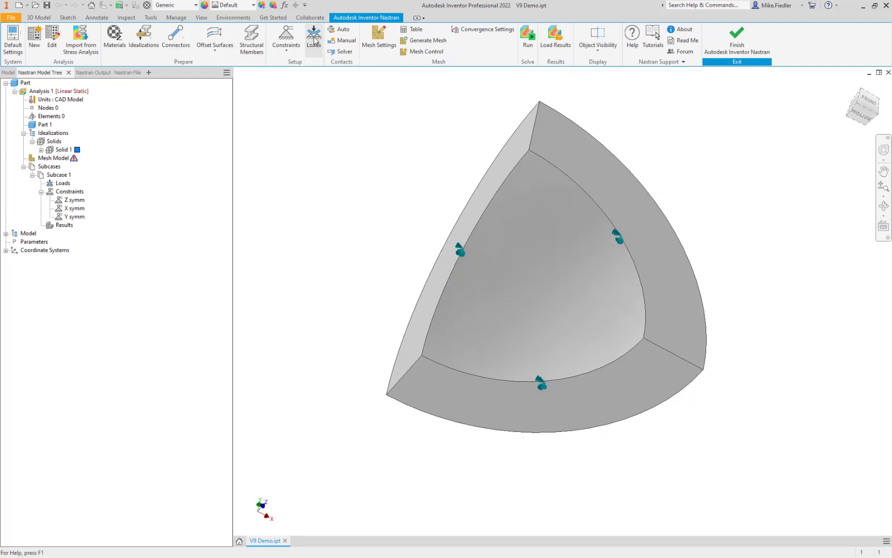
Apply a 10000 psi pressure load to the inner spherical face
click(518, 295)
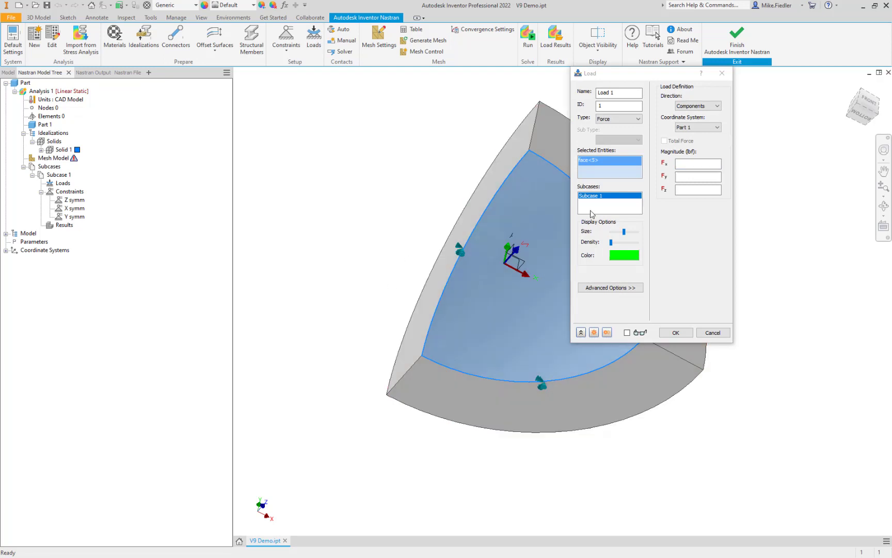
click(622, 119)
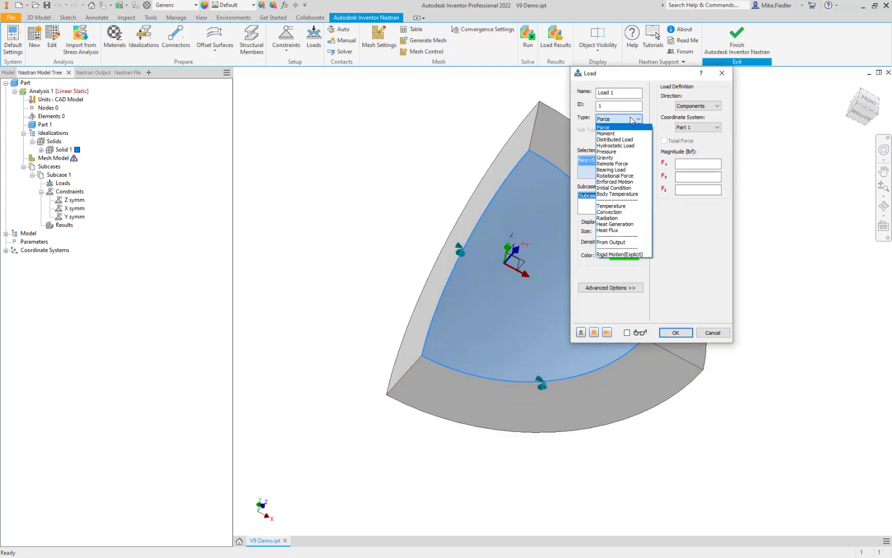
click(628, 151)
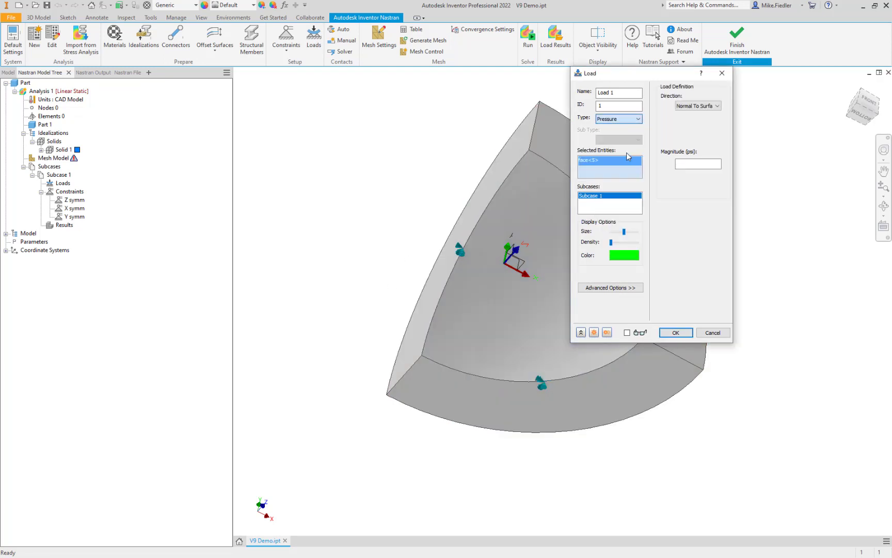
click(690, 163)
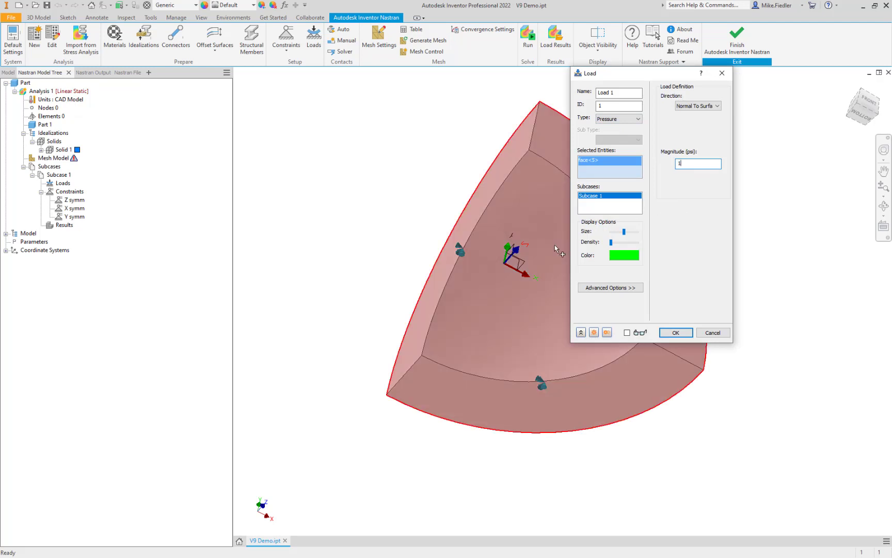
text(10000)
click(556, 245)
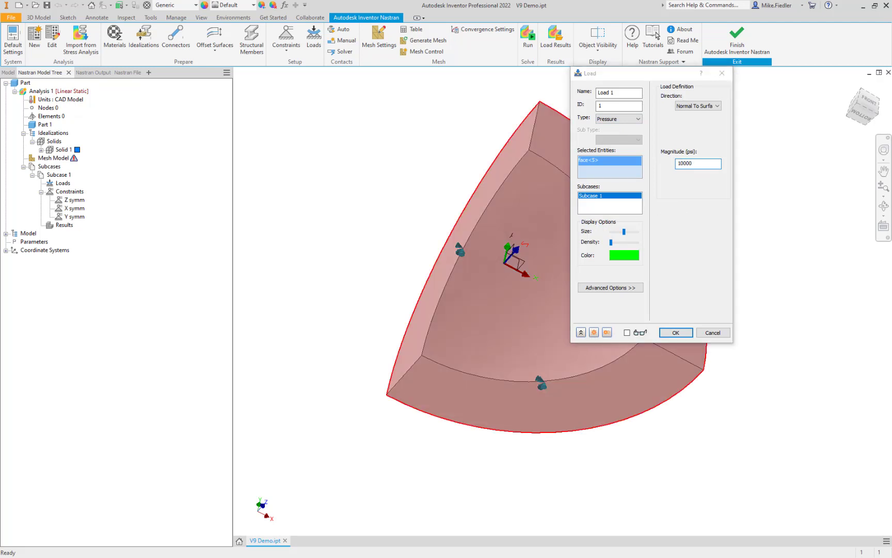
click(675, 332)
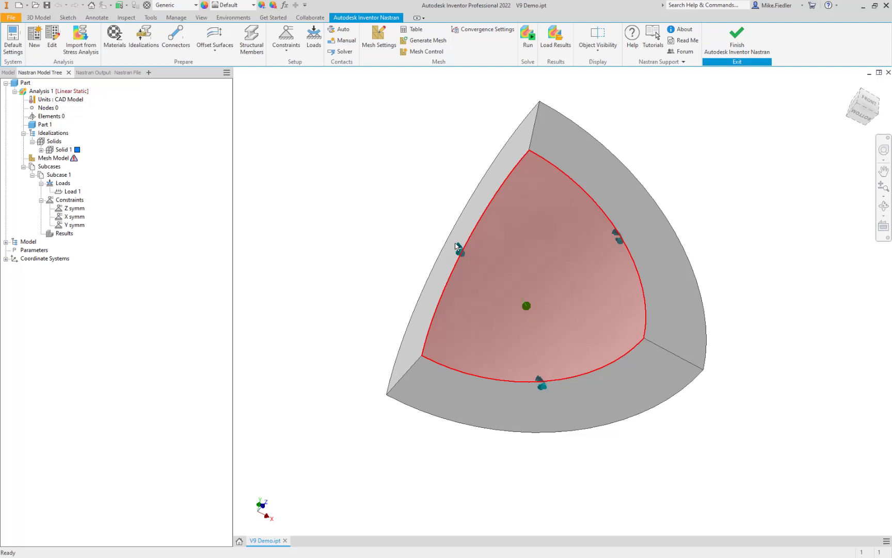
shift+middle_drag(517, 247, 437, 258)
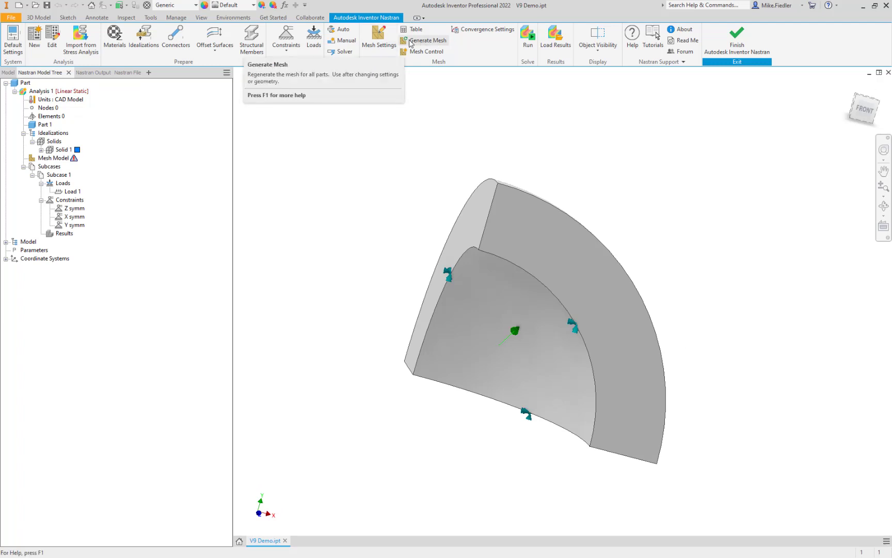
Generate the mesh (12404 nodes, 8328 elements) and review the mesh settings
click(427, 41)
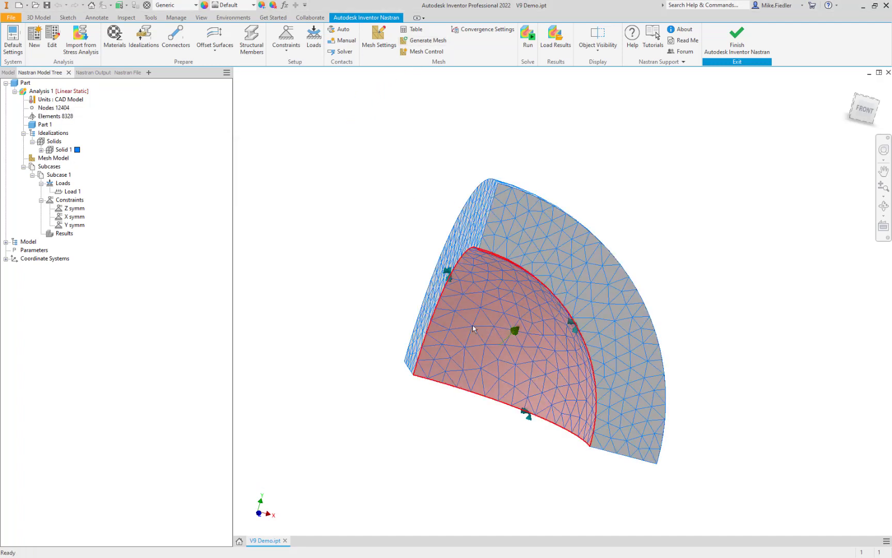
click(385, 45)
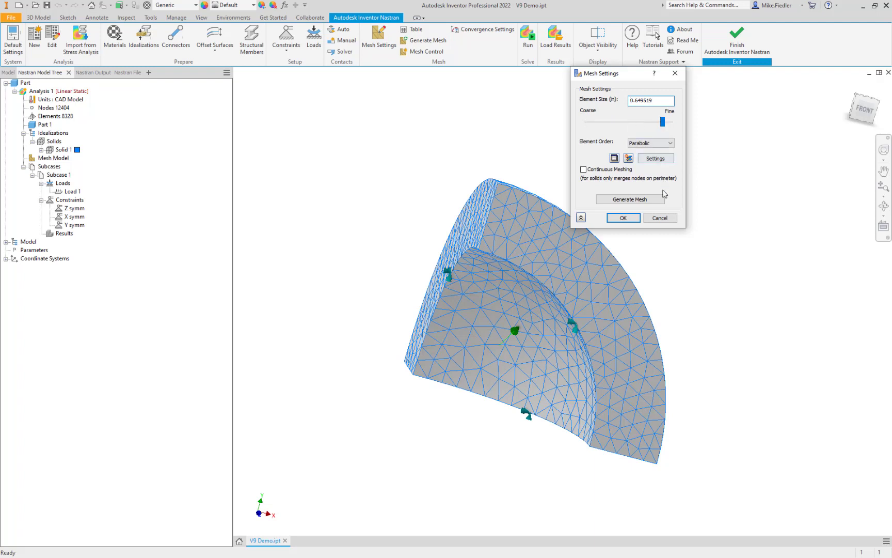
click(623, 218)
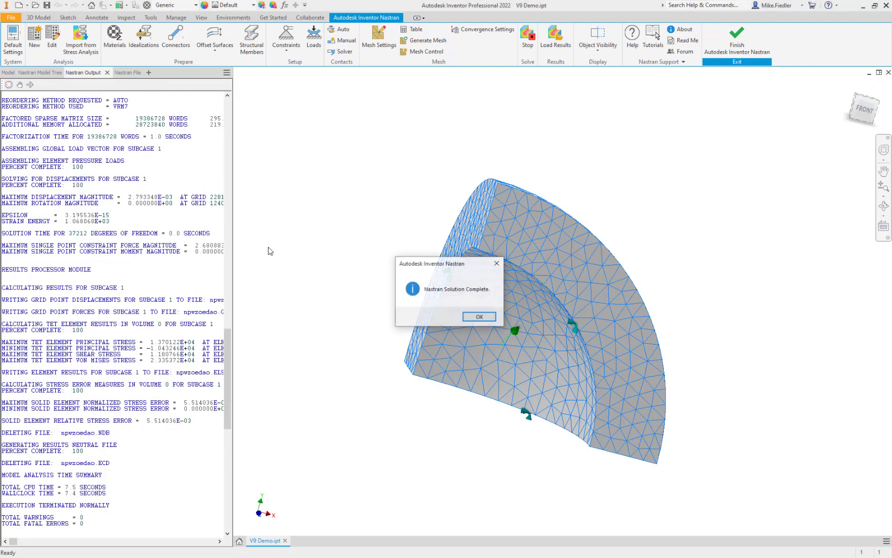
Show the displacement result peaking at 2.793E-03 in, then return to the Excel comparison sheet
click(495, 321)
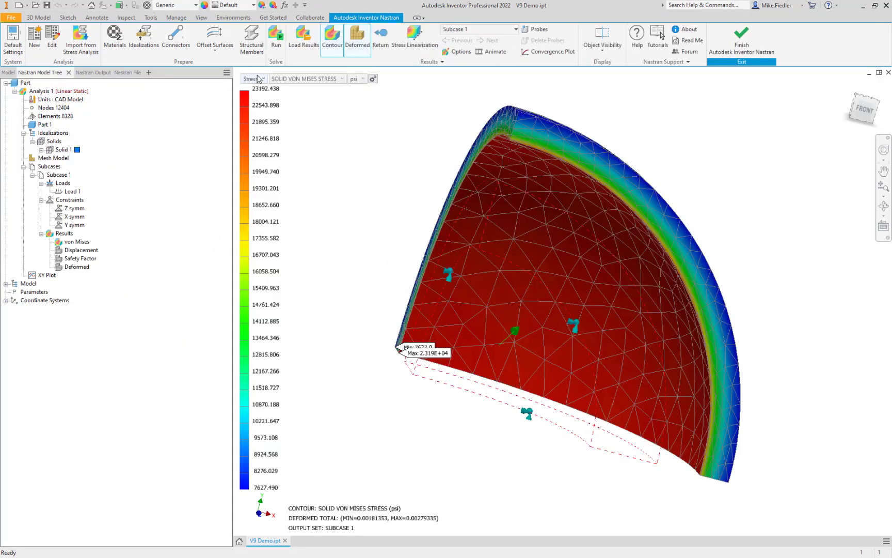
click(261, 79)
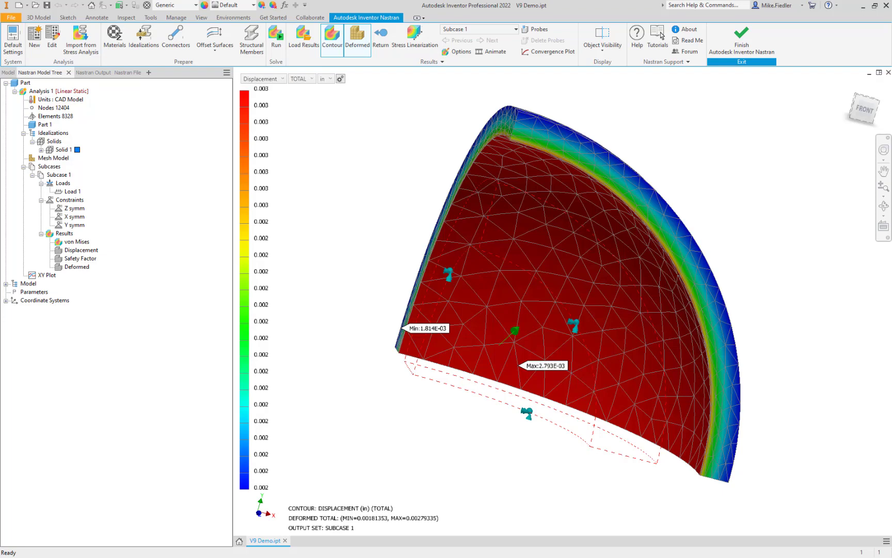
key(alt+Tab)
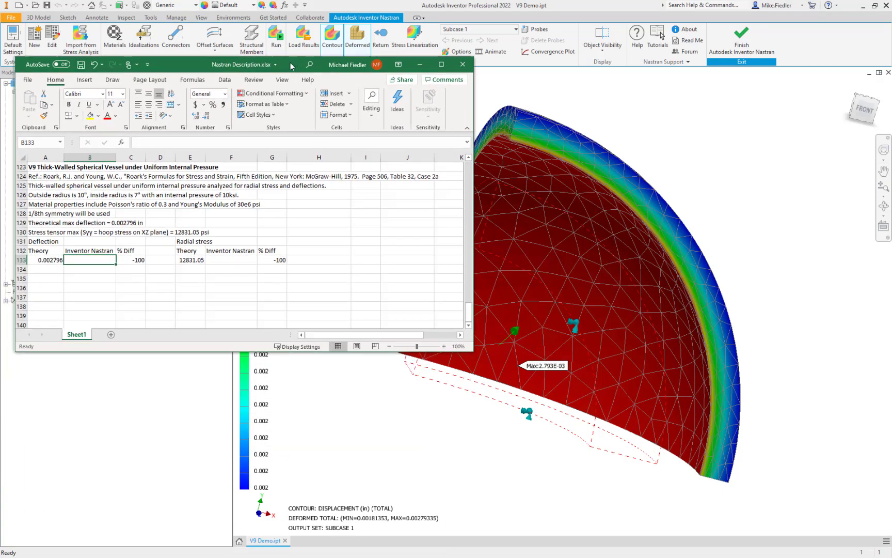
Enter the Nastran deflection 0.002793 in B133 beside theory 0.002796, giving -0.1073% difference
drag(290, 66, 317, 178)
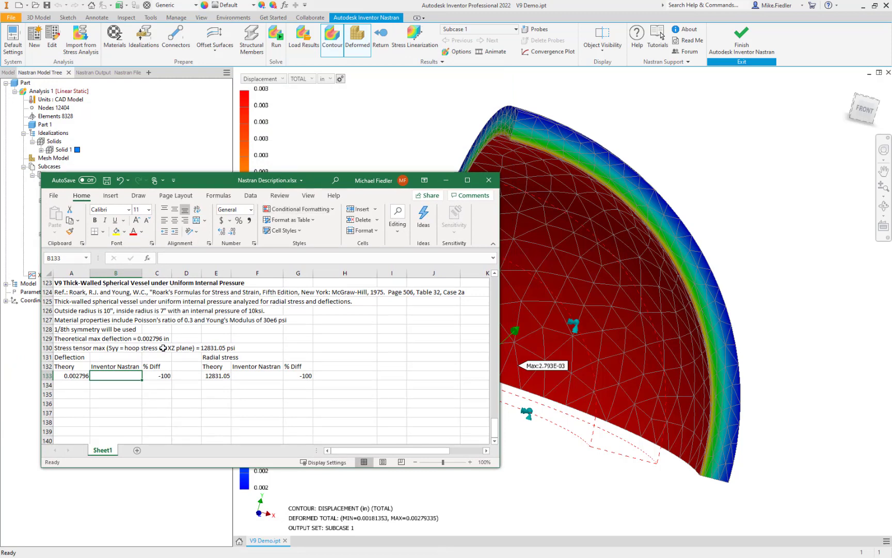
text(.)
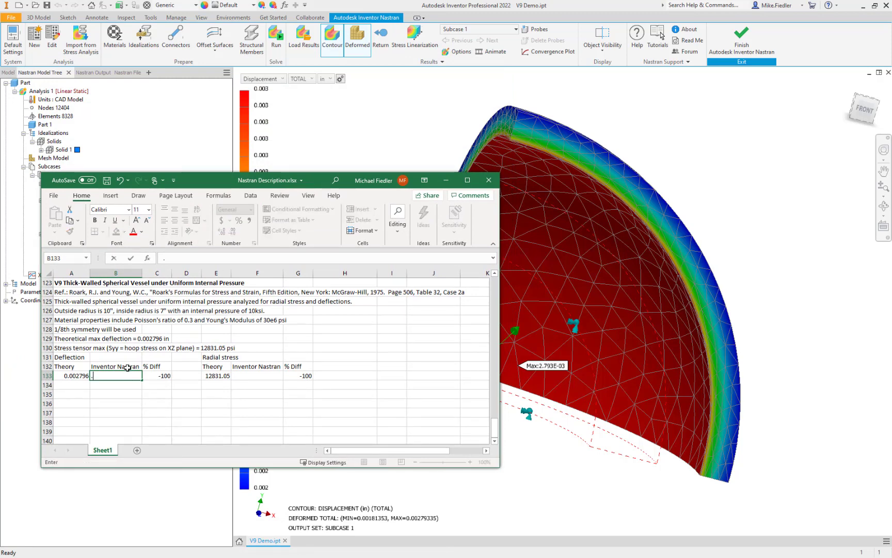
text(002793)
key(Return)
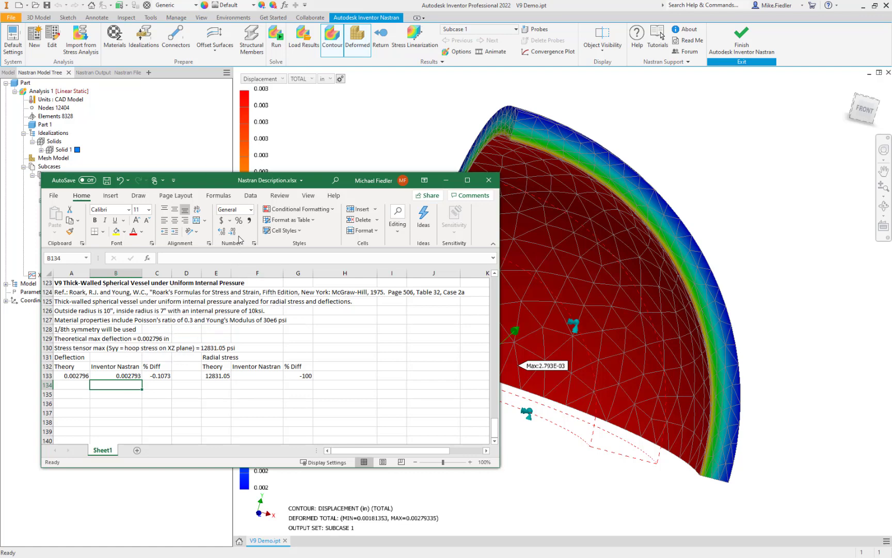
Show the solid Y-normal stress contour in psi, ranging from -9778.0 to 13342.698
click(281, 79)
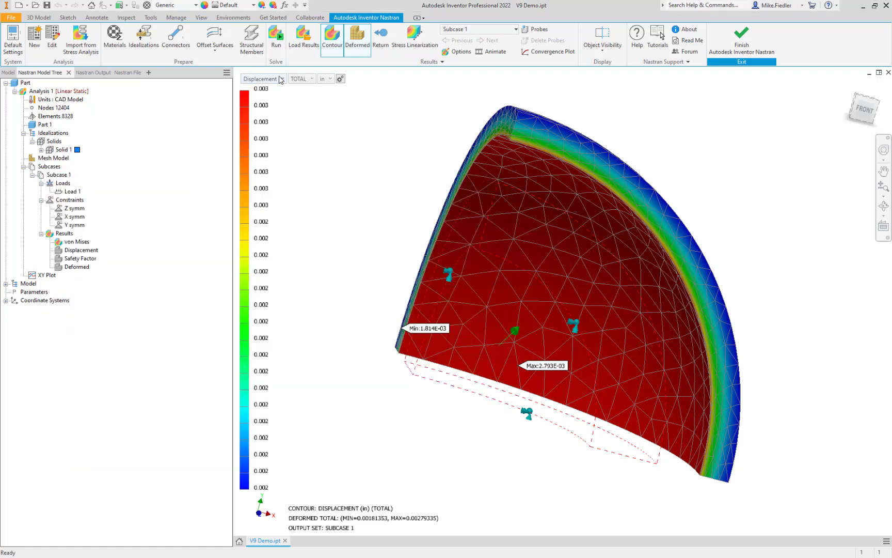
click(281, 78)
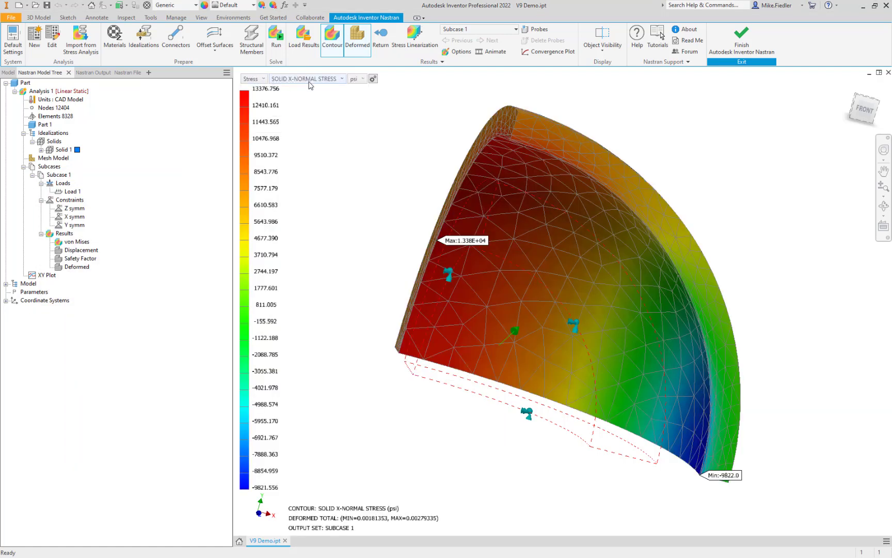
click(312, 82)
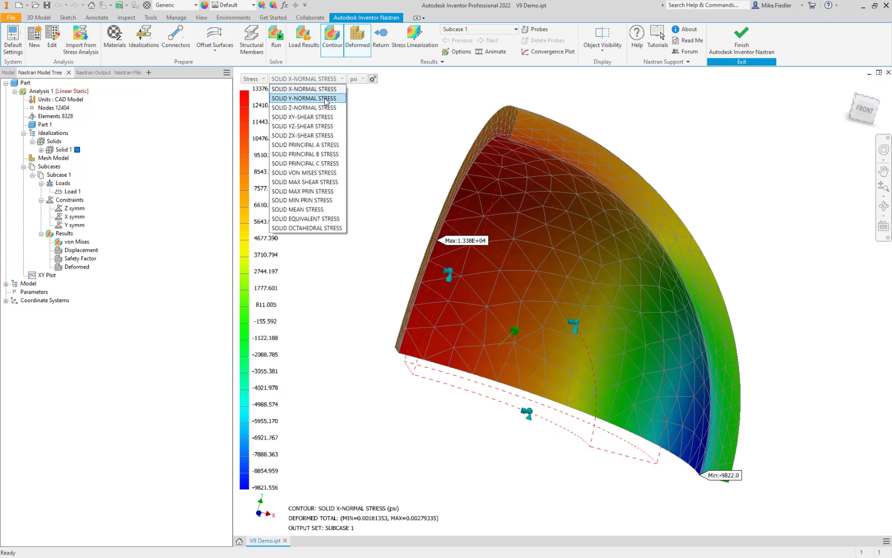
click(326, 99)
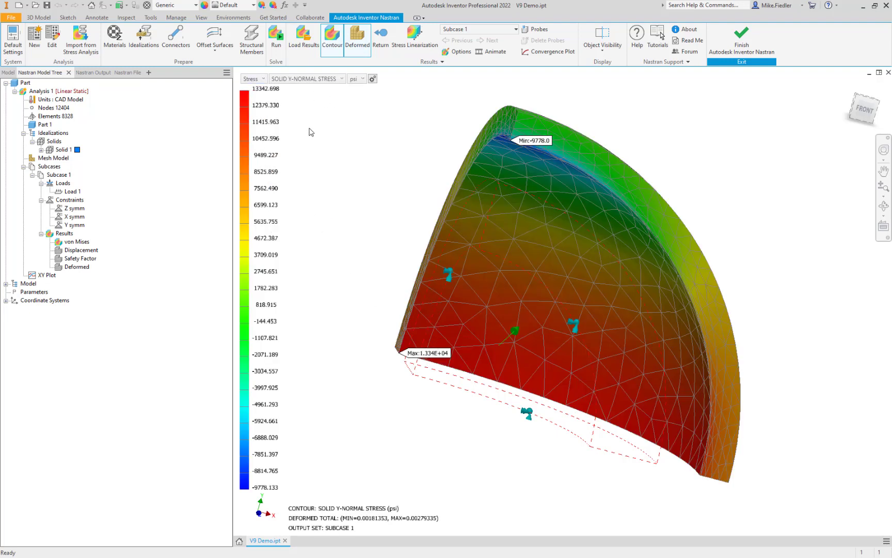
Enter the Nastran stress 13342.7 in F133 against theory 12831.05, a 3.987593% difference
key(alt+Tab)
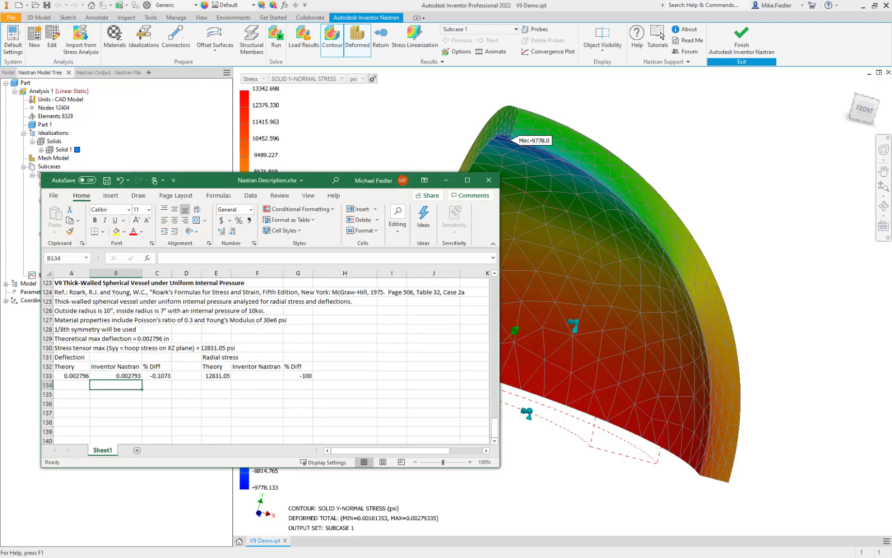
click(255, 377)
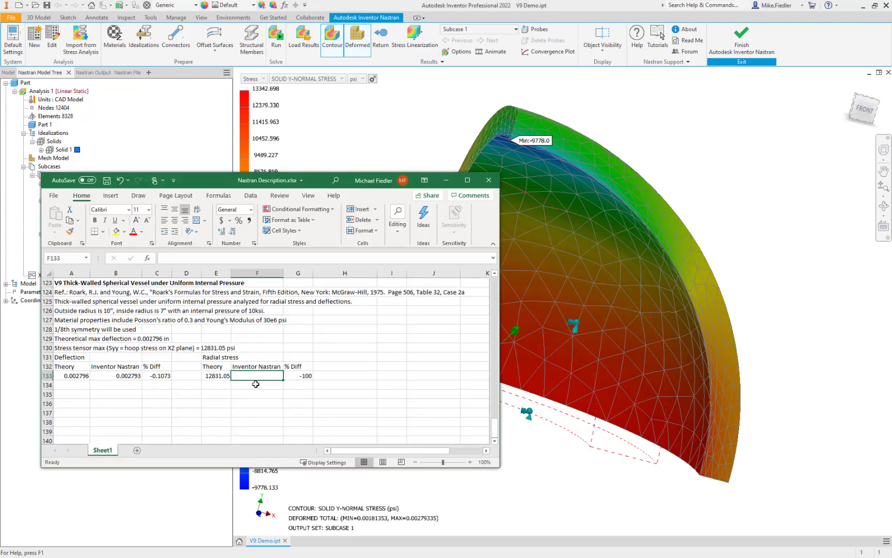
text(13)
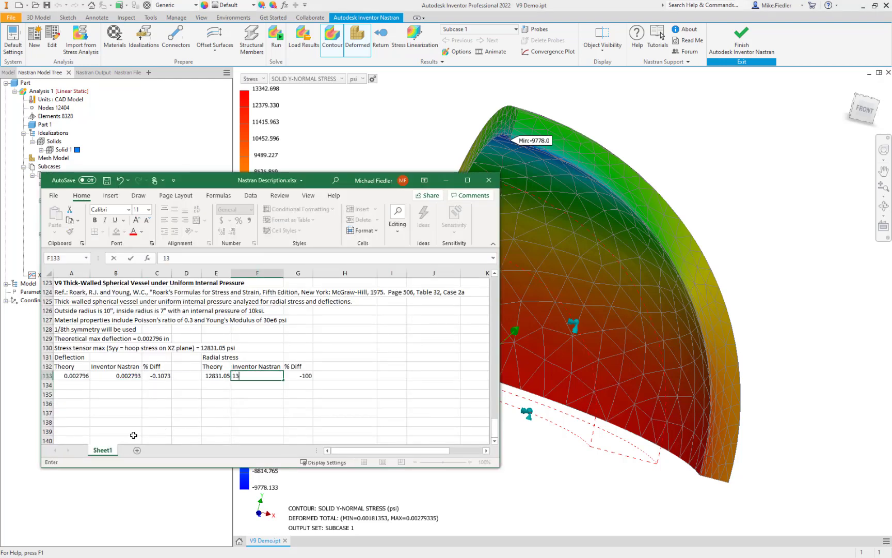
text(342.7)
key(Return)
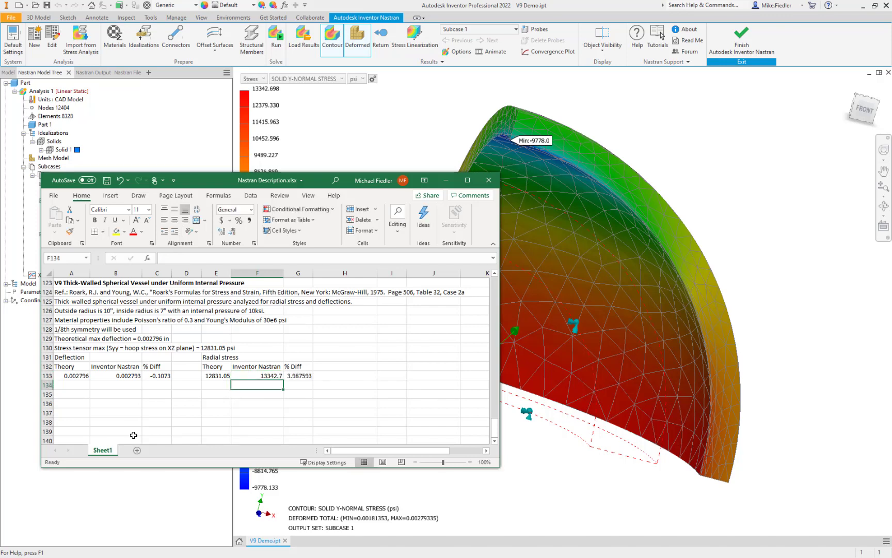